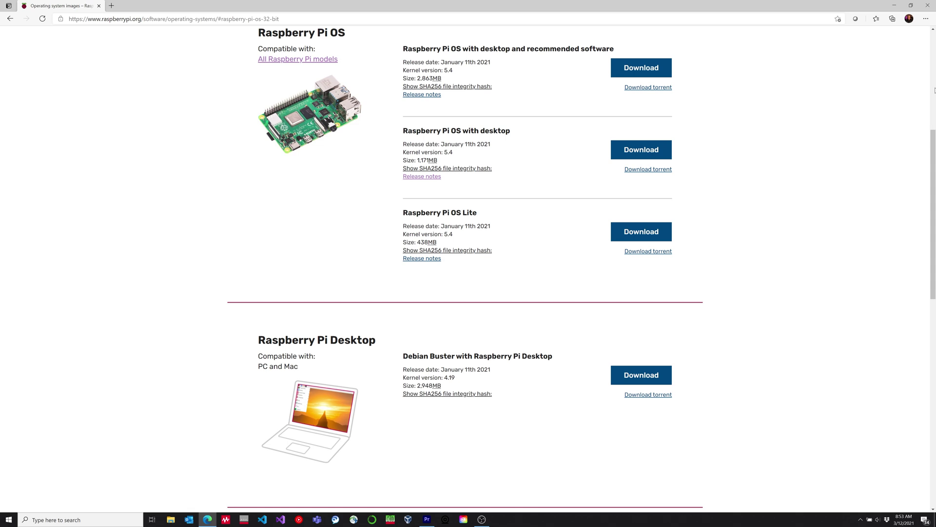
- Download the Raspberry Pi Imager installer for Windows in Edge, then close the browser
left_click(934, 90)
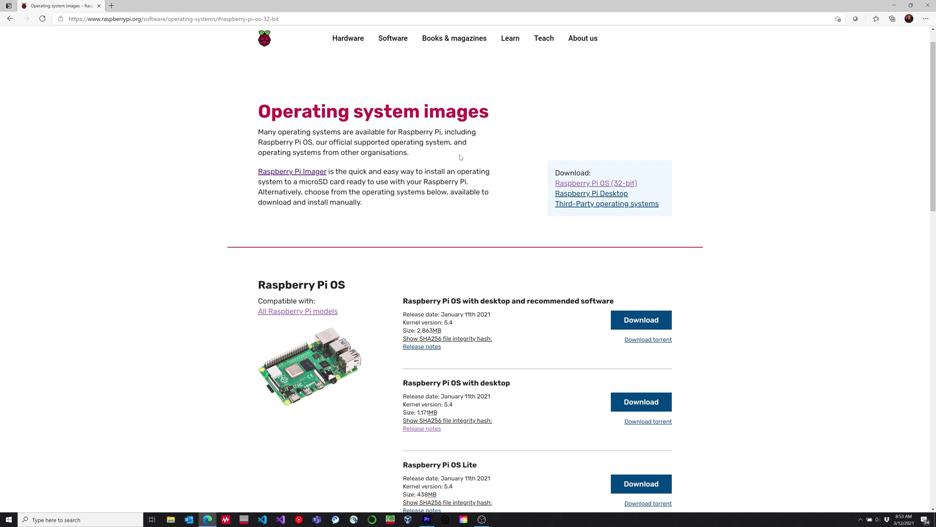
left_click(284, 174)
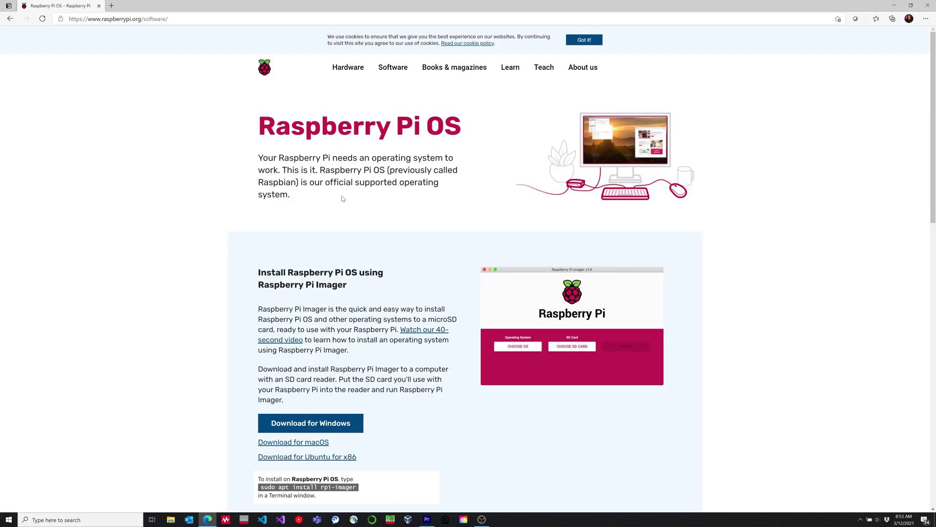
left_click(339, 424)
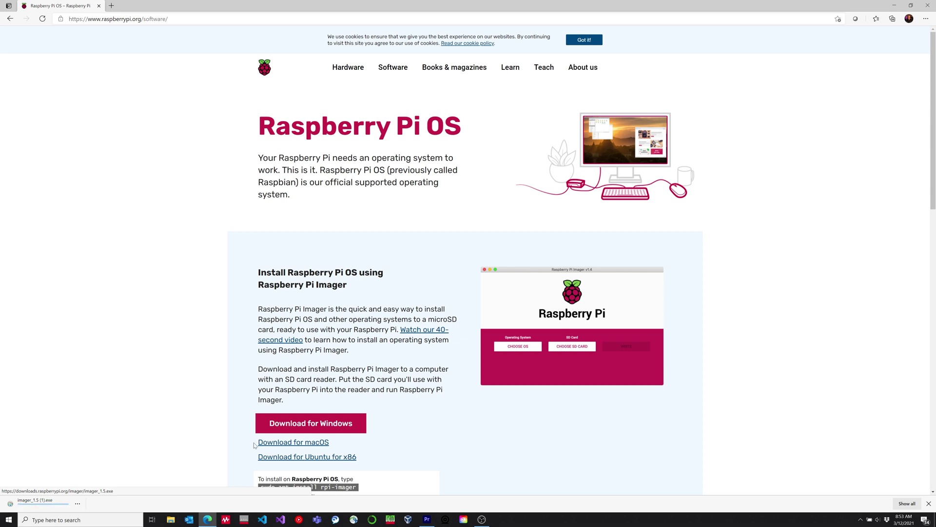
left_click(924, 4)
left_click(89, 520)
- Launch Raspberry Pi Imager from Windows search and bring up its operating system list
type("ra")
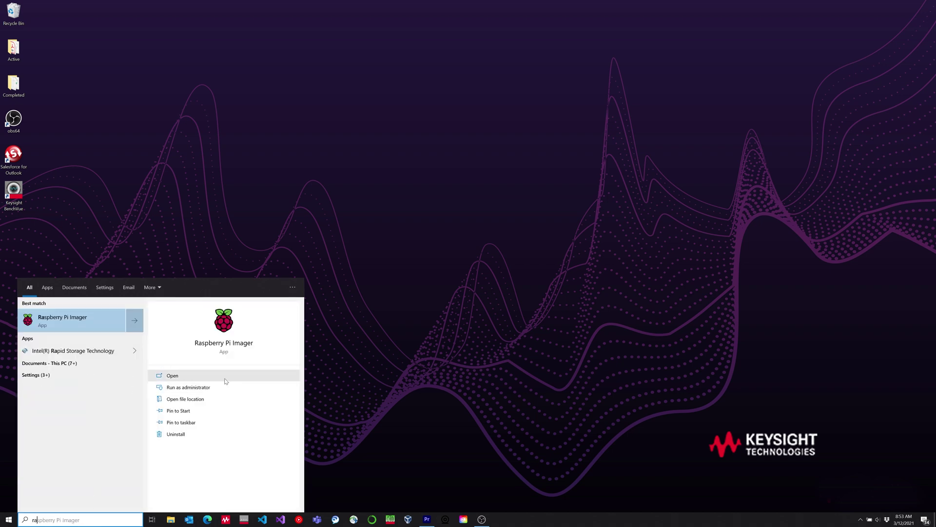
left_click(247, 343)
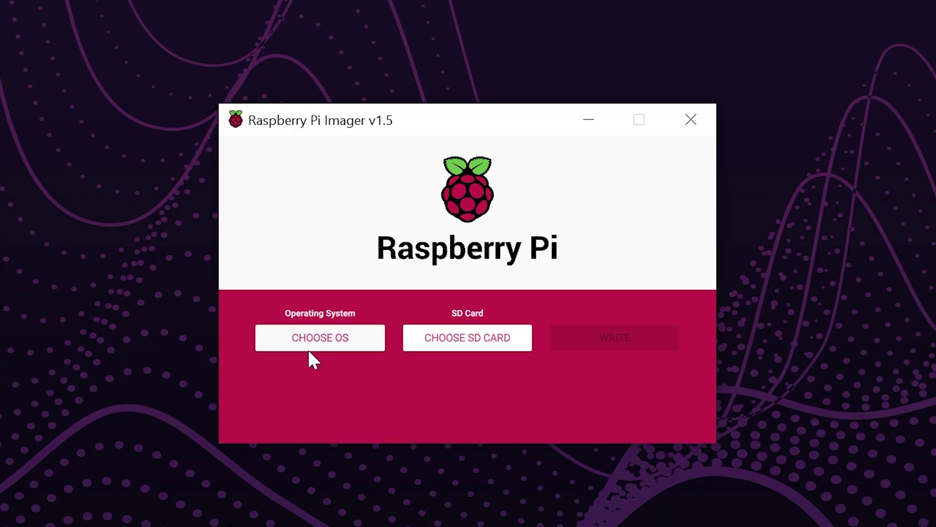
left_click(312, 346)
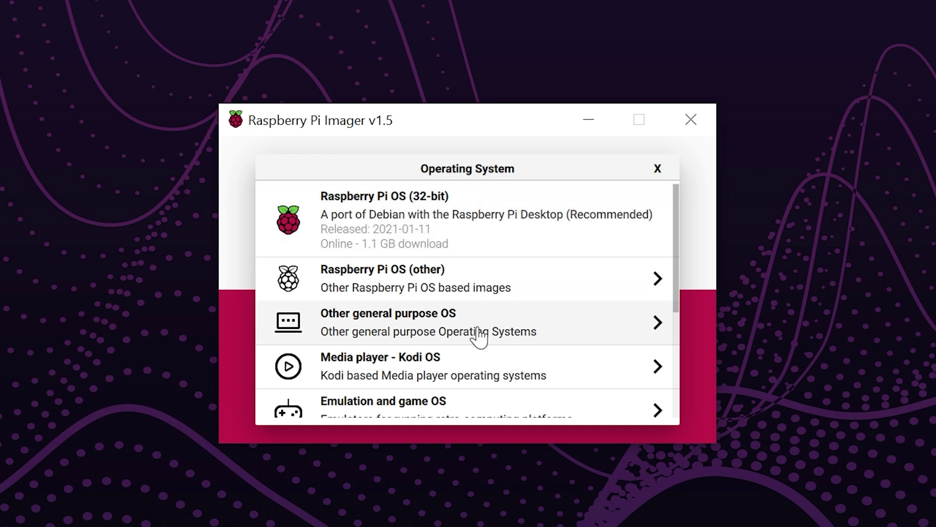
- Browse the Other general purpose, Kodi and emulation OS categories, then view Raspberry Pi OS (other)
left_click(445, 331)
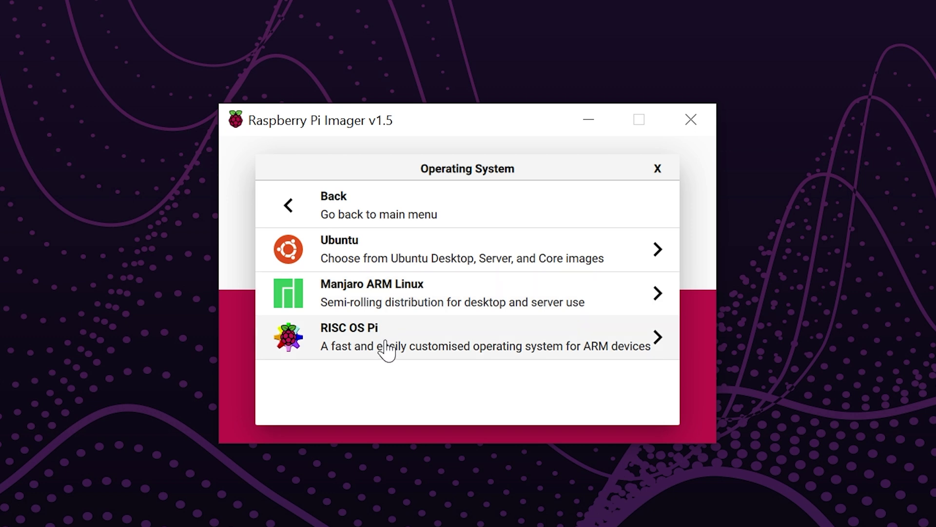
left_click(293, 209)
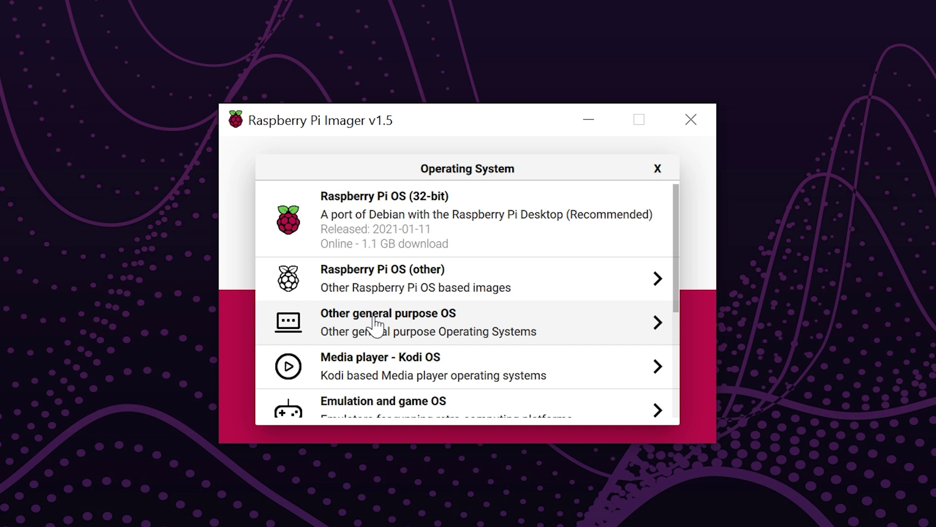
left_click(373, 381)
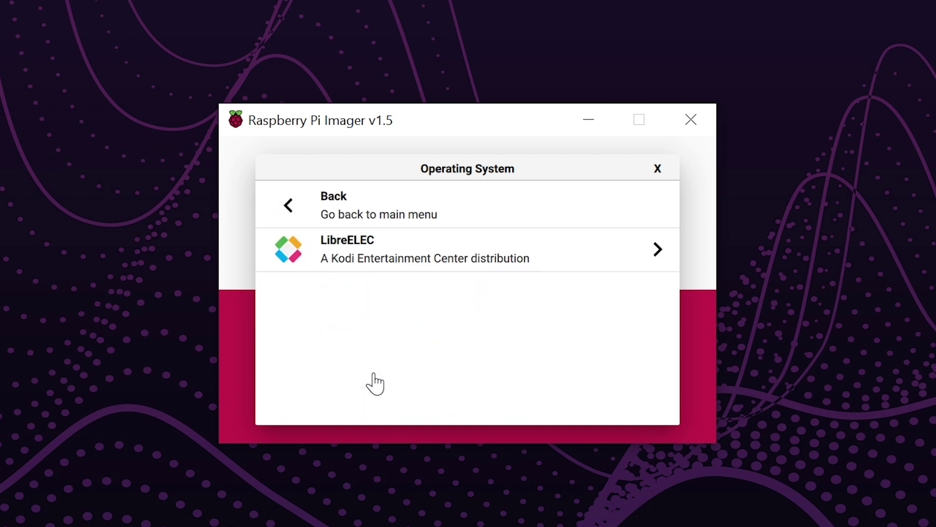
left_click(331, 207)
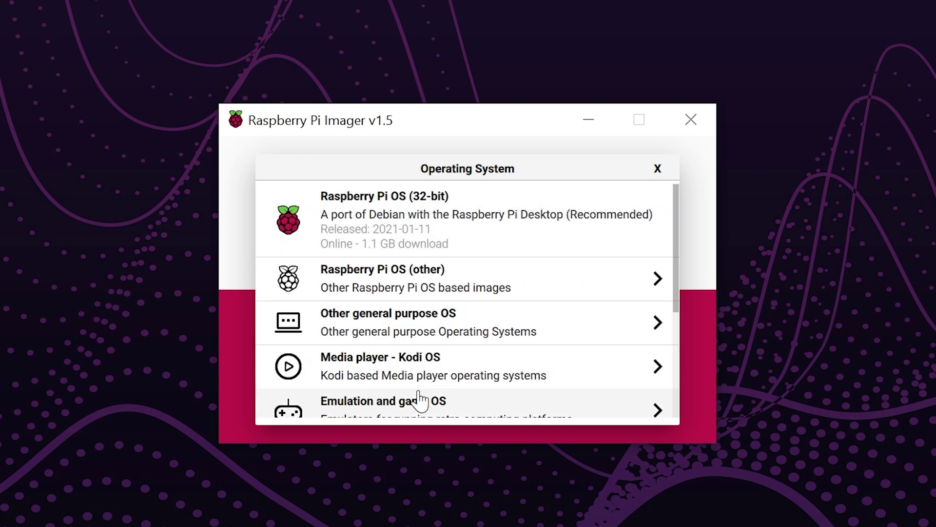
left_click_drag(678, 278, 679, 305)
left_click(413, 375)
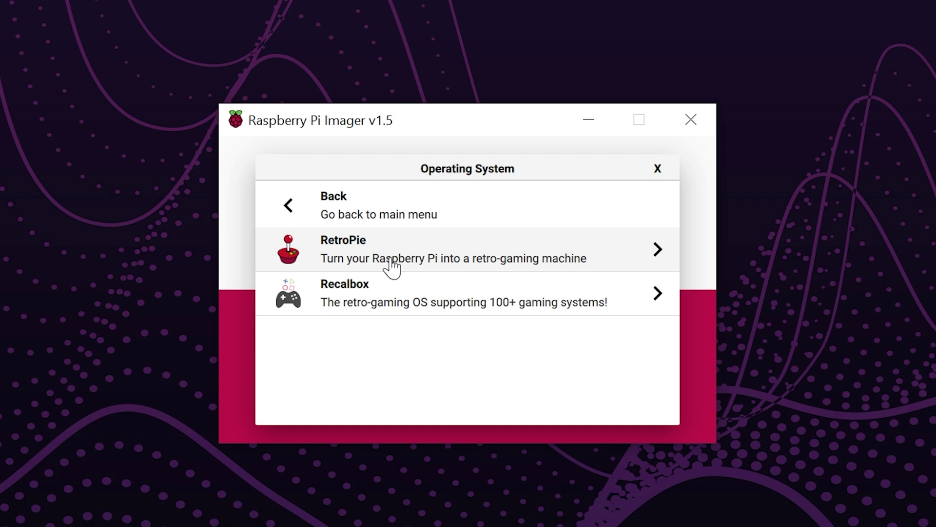
left_click(296, 207)
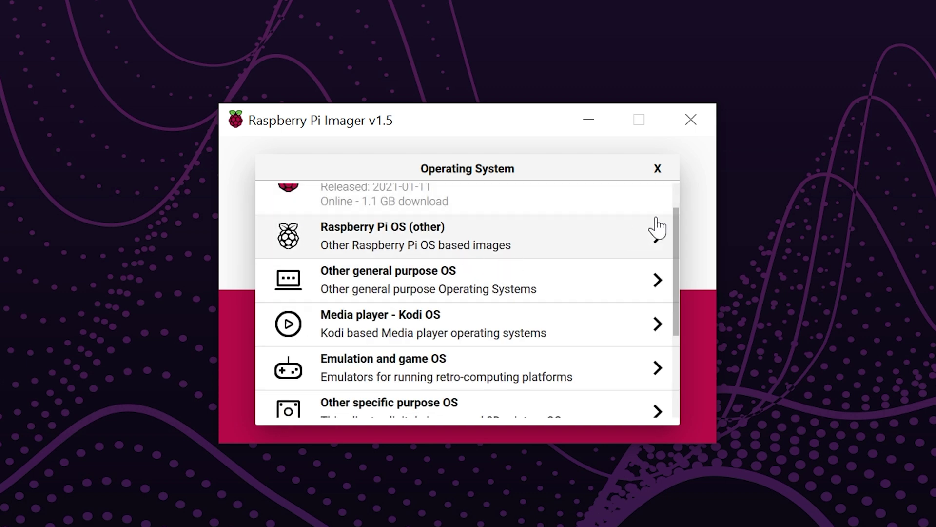
scroll(678, 201, "up", 1)
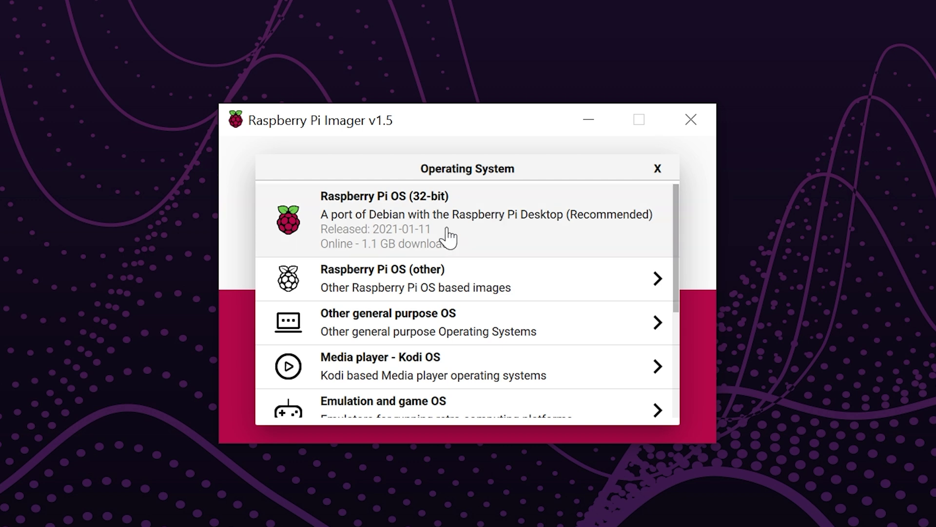
left_click(416, 280)
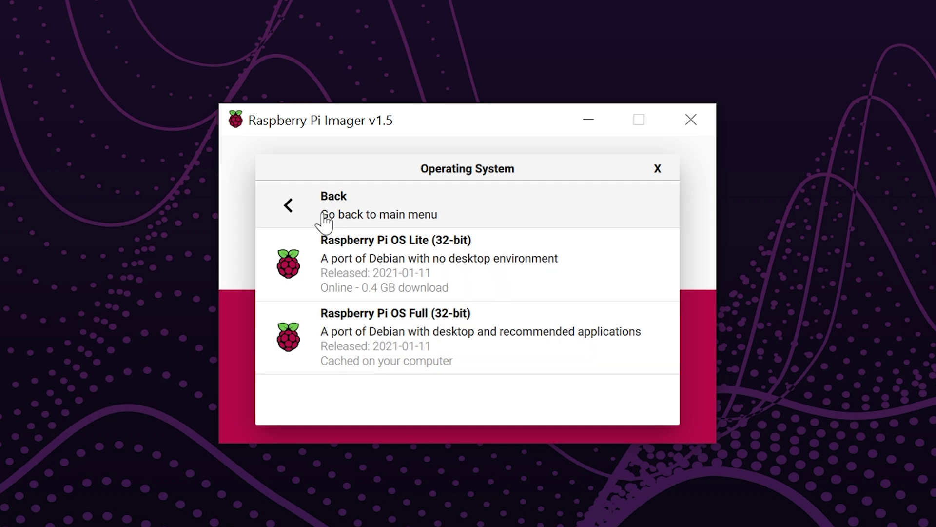
- Choose Raspberry Pi OS (32-bit) and the 62.5 GB SDXC card, then start writing and confirm erasure
left_click(289, 211)
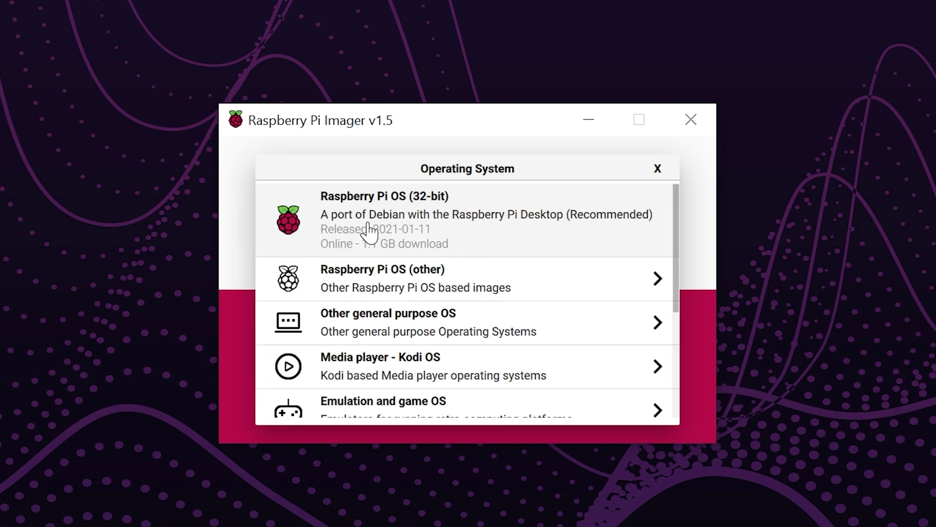
left_click(371, 229)
left_click(505, 343)
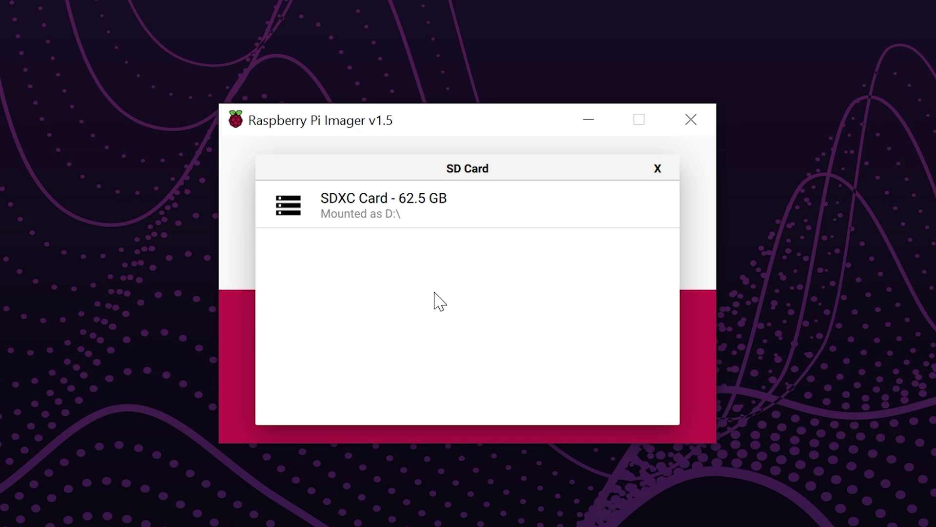
left_click(385, 209)
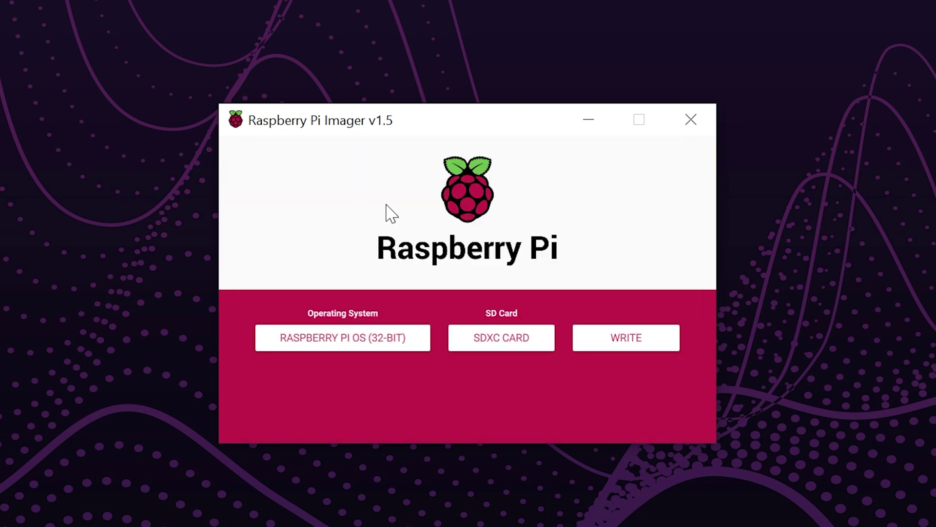
left_click(604, 349)
left_click(490, 352)
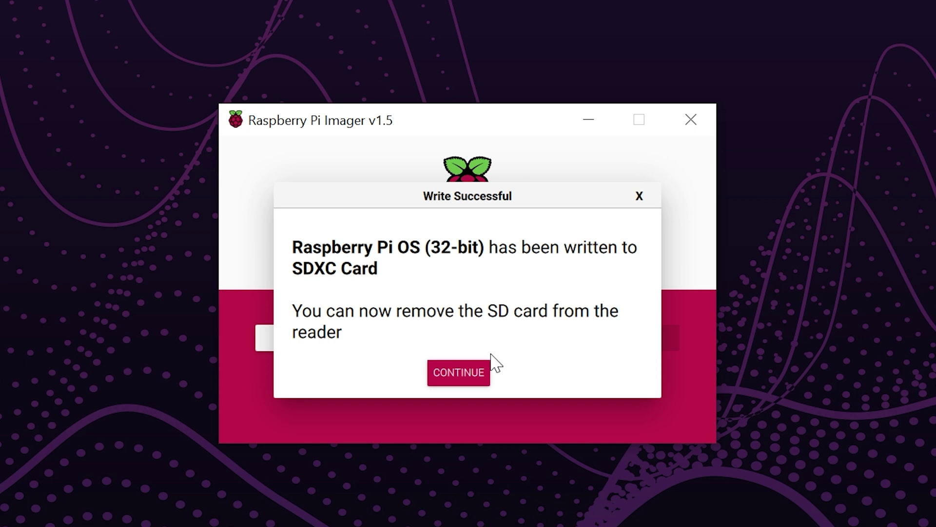
- Acknowledge the Write Successful message and close Raspberry Pi Imager
left_click(471, 379)
left_click(691, 120)
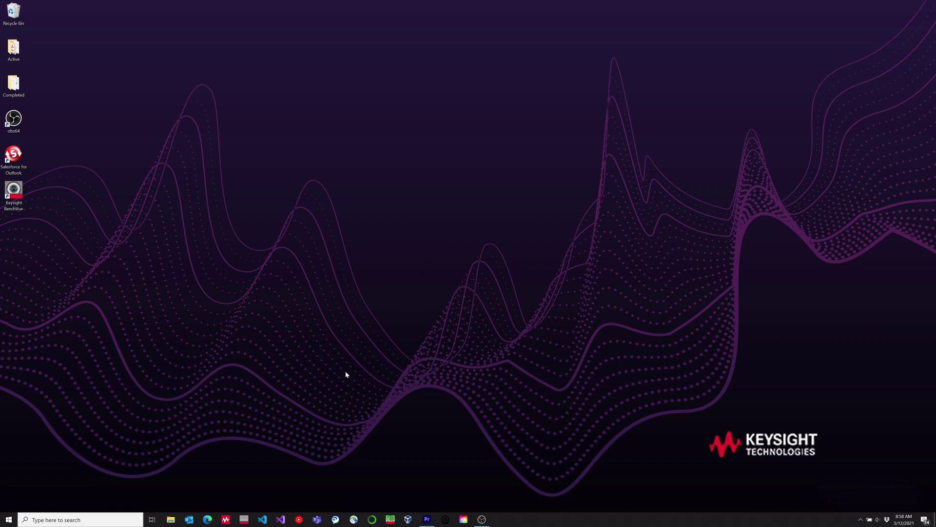
- Open VNC Viewer and connect to the Pi at 192.168.86.50, entering the pi user's password
left_click(127, 519)
type("vnc")
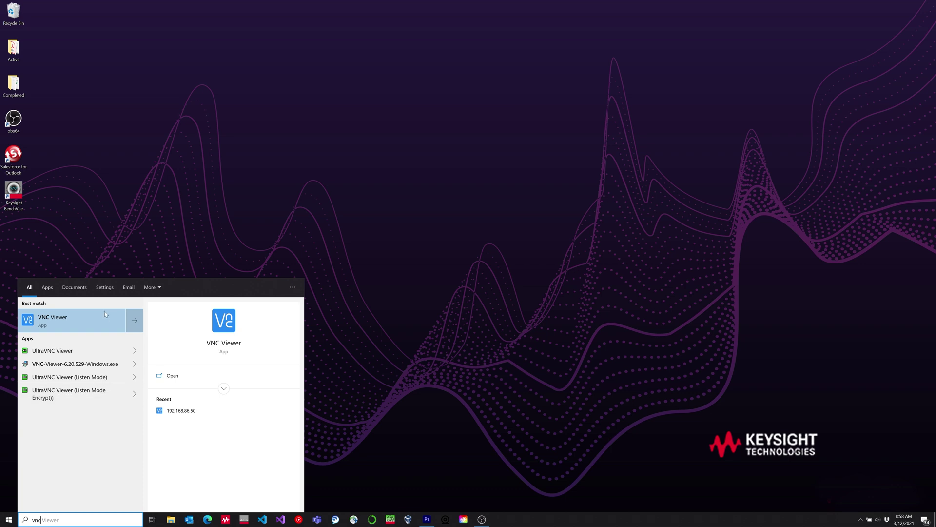
left_click(100, 314)
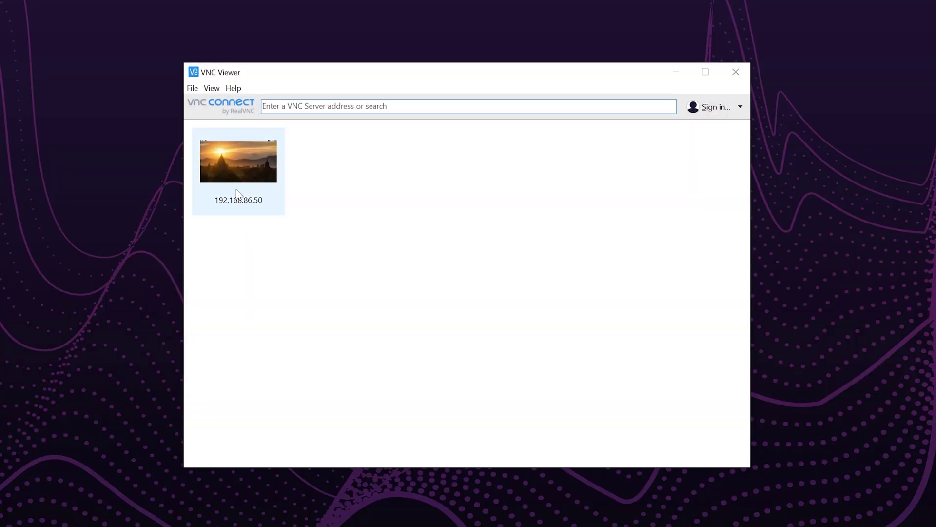
double_click(233, 175)
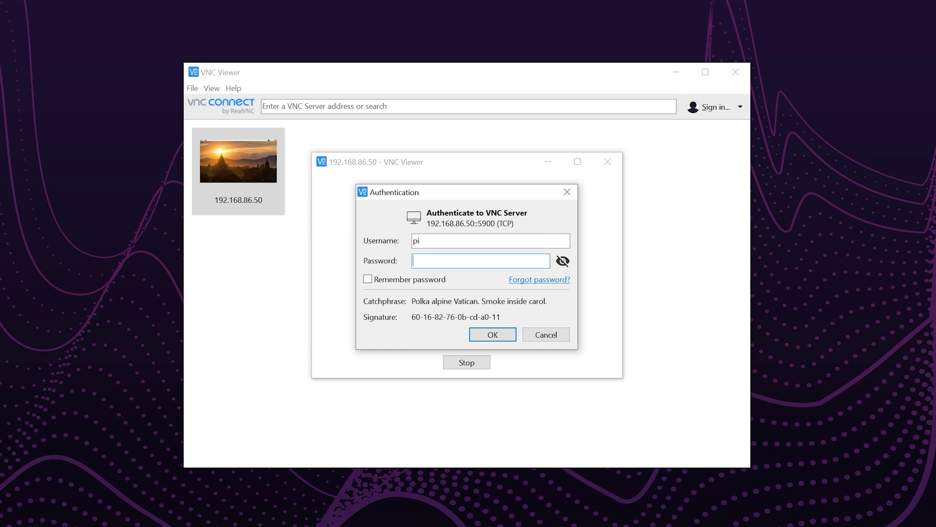
type("•••••")
key("Return")
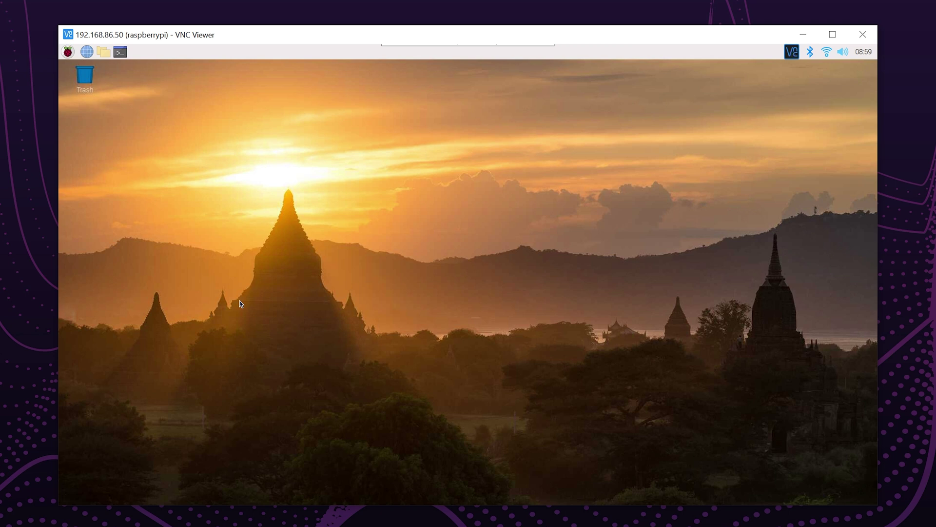
left_click(68, 52)
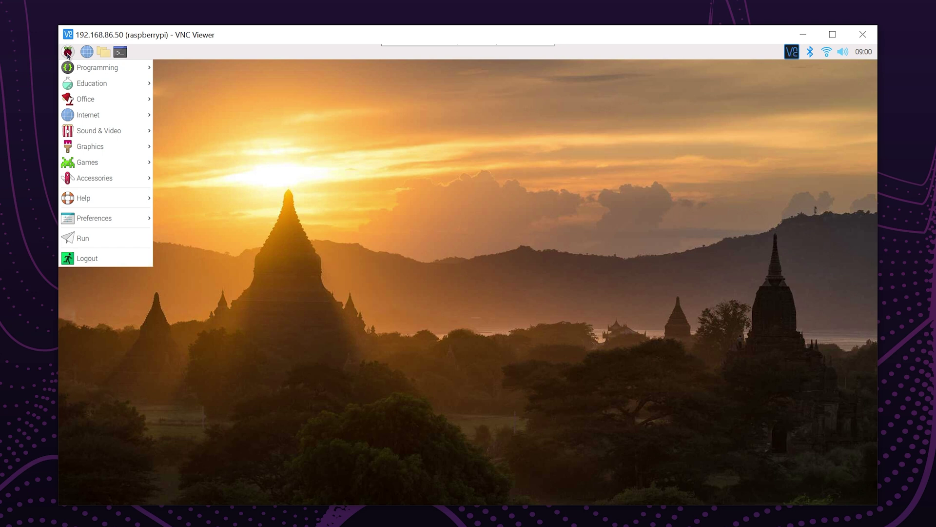
- Launch Mathematica from the Programming menu and dismiss the Wolfram welcome window
mouse_move(71, 70)
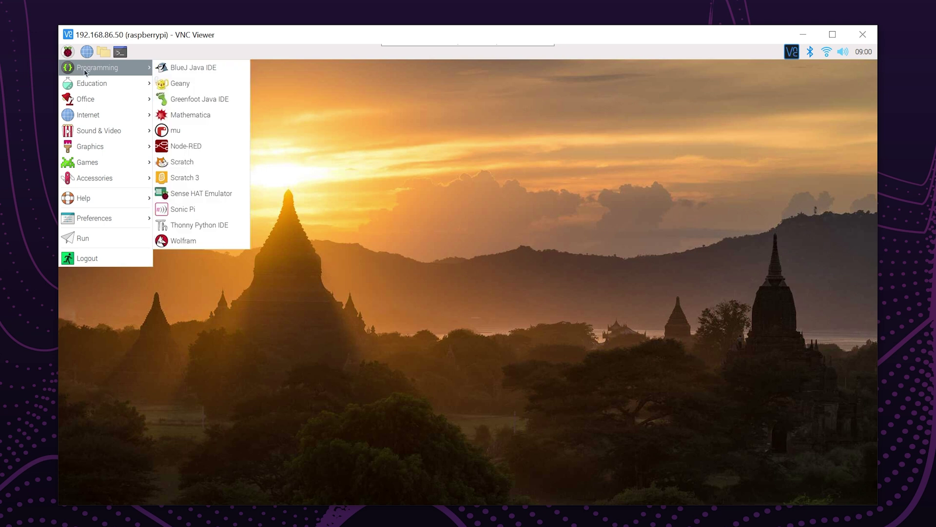
left_click(179, 117)
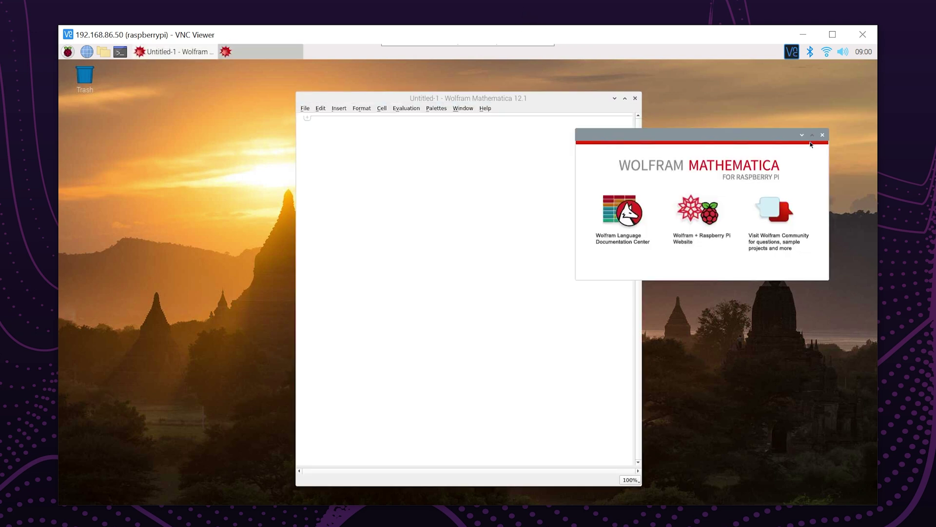
left_click(822, 134)
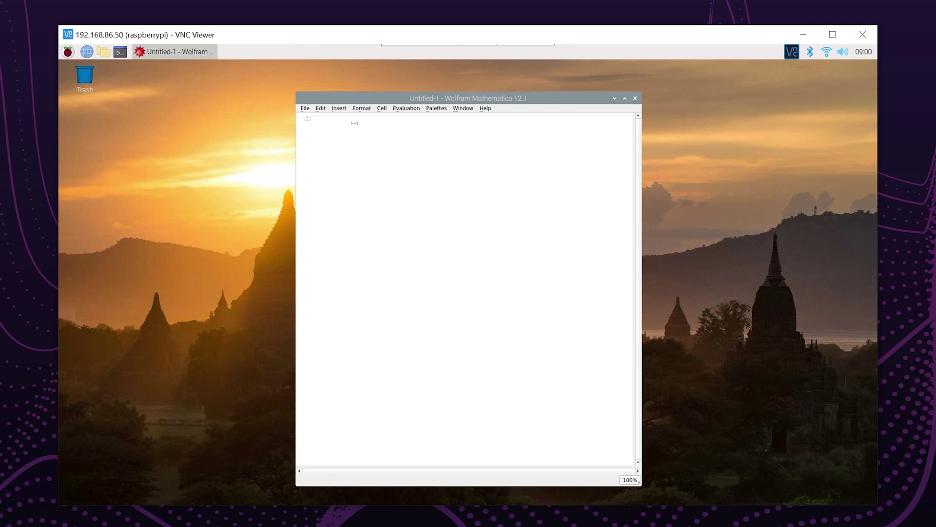
- Enter y = 5, x = 6 and z = (x + y)(x^2 + y) on separate lines and evaluate, yielding 451
type("y")
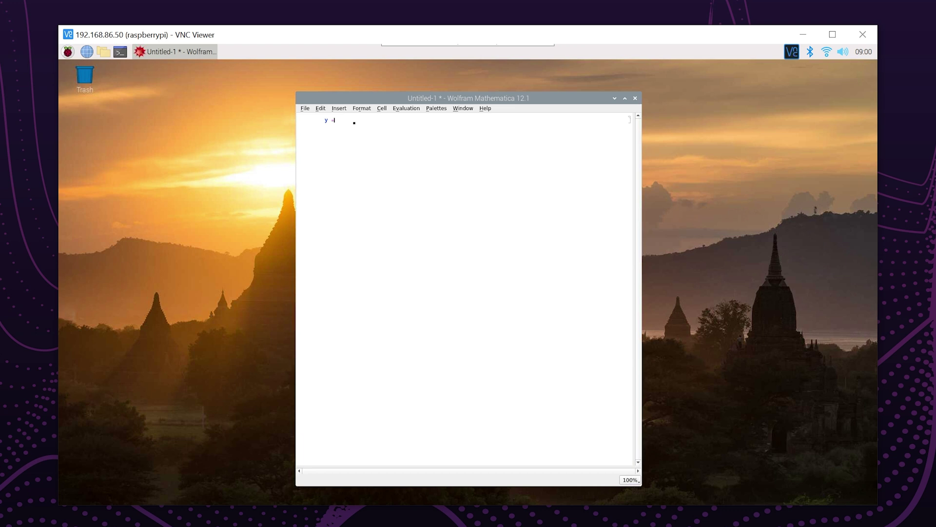
type(" = 5")
key("Return")
type("x =")
key("Return")
type("z")
type("y)")
type("y)")
key("shift+Return")
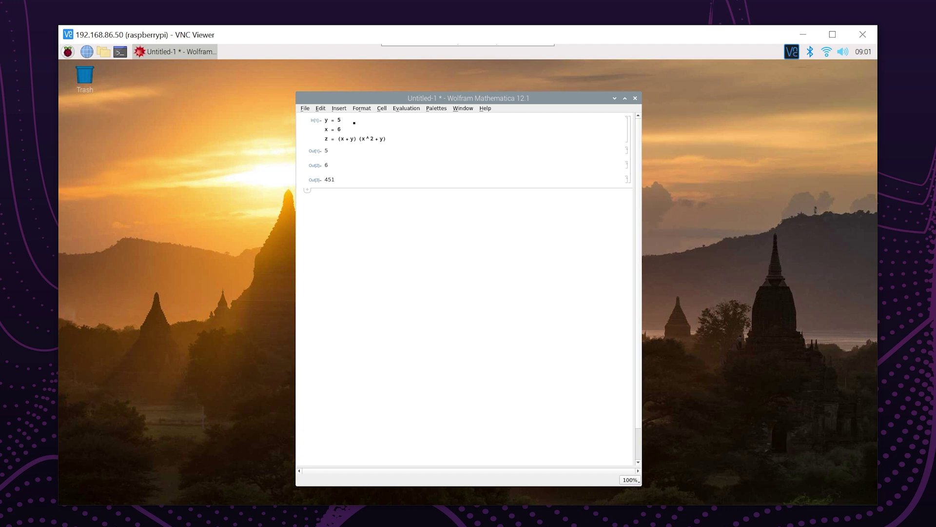
- Cancel a Save As, close the Untitled-1 notebook with Don't Save, and quit Mathematica
left_click(304, 109)
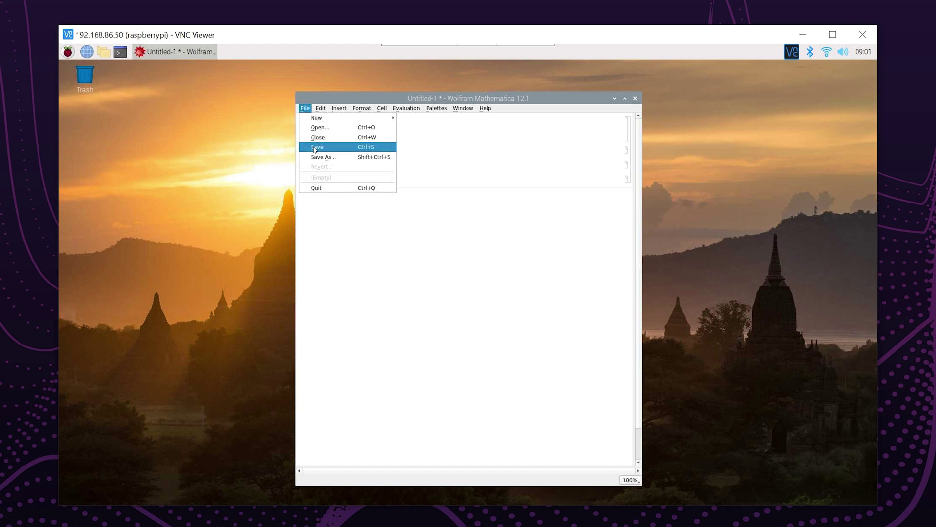
left_click(315, 149)
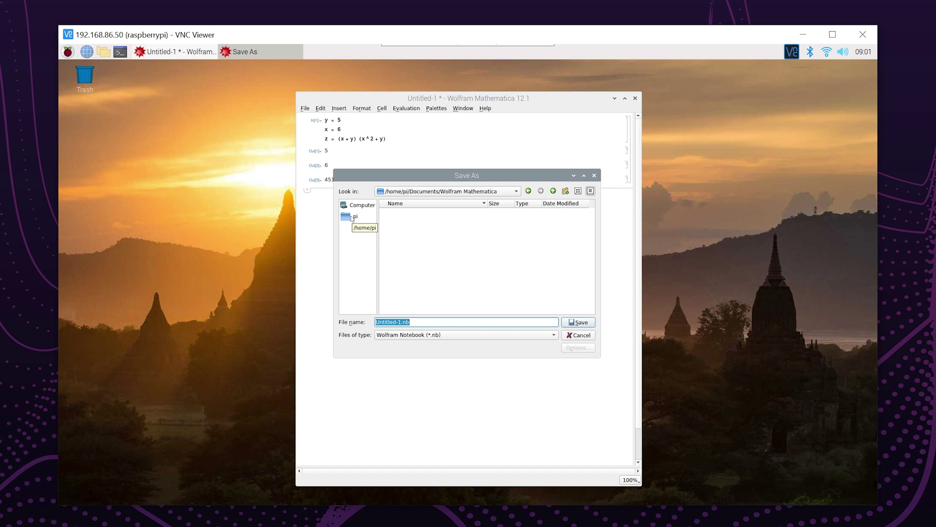
left_click(578, 335)
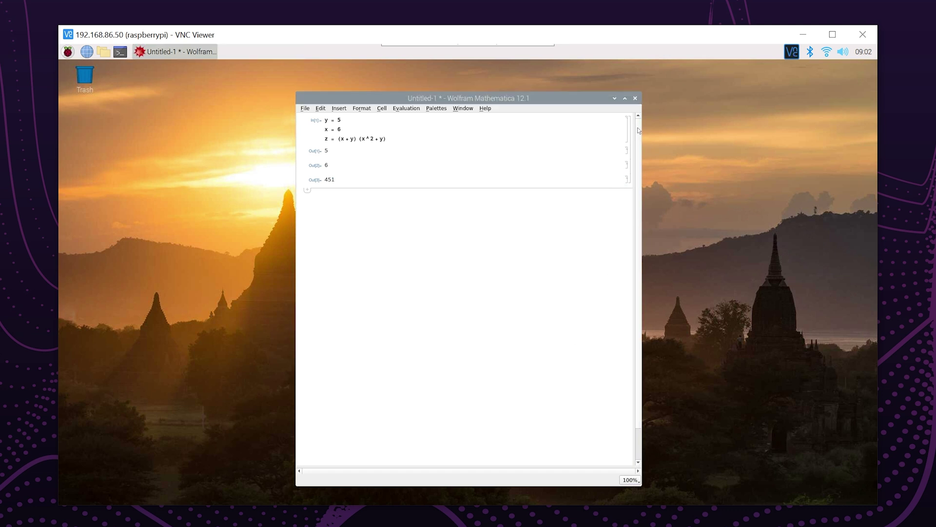
left_click(635, 99)
left_click(493, 302)
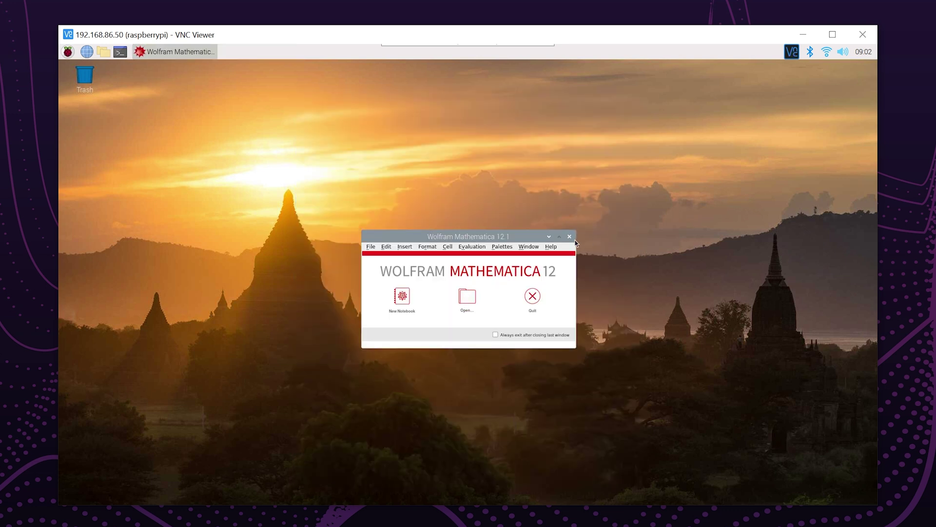
left_click(569, 237)
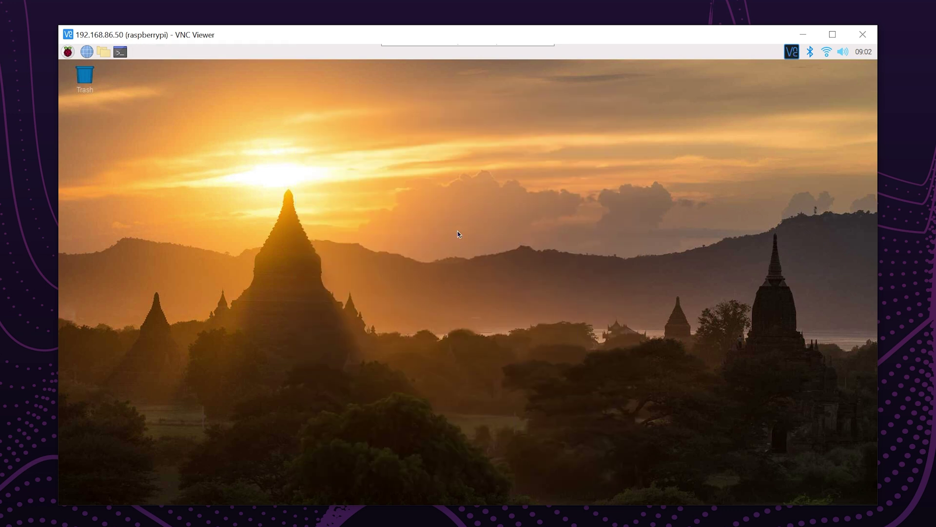
left_click(72, 58)
mouse_move(76, 105)
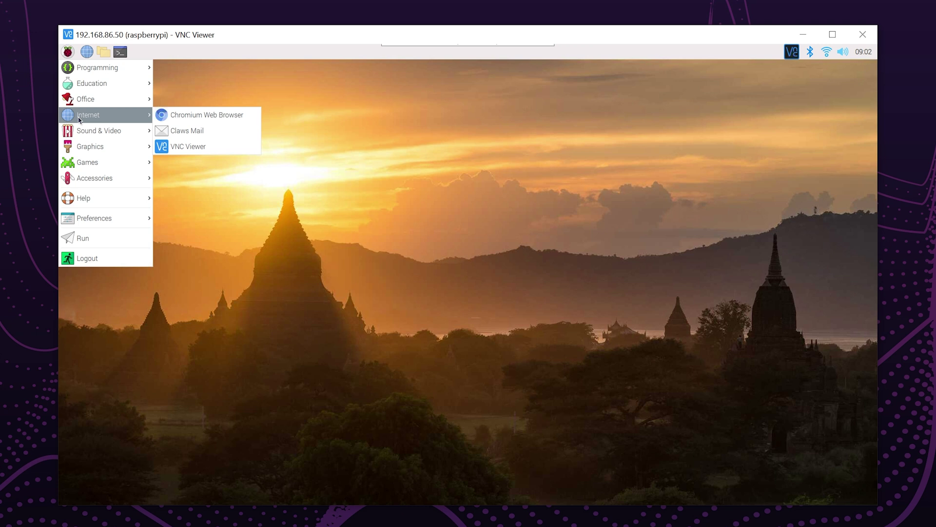
left_click(169, 121)
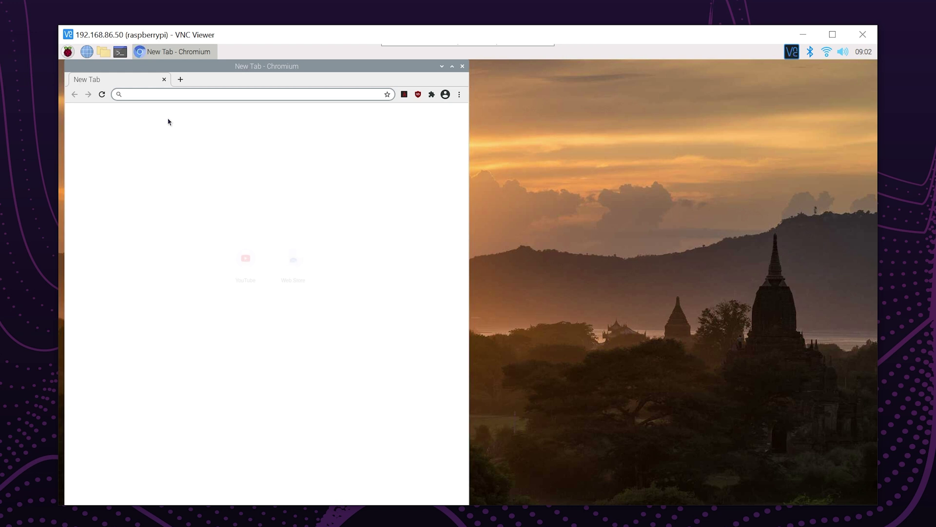
left_click(166, 94)
type("ww")
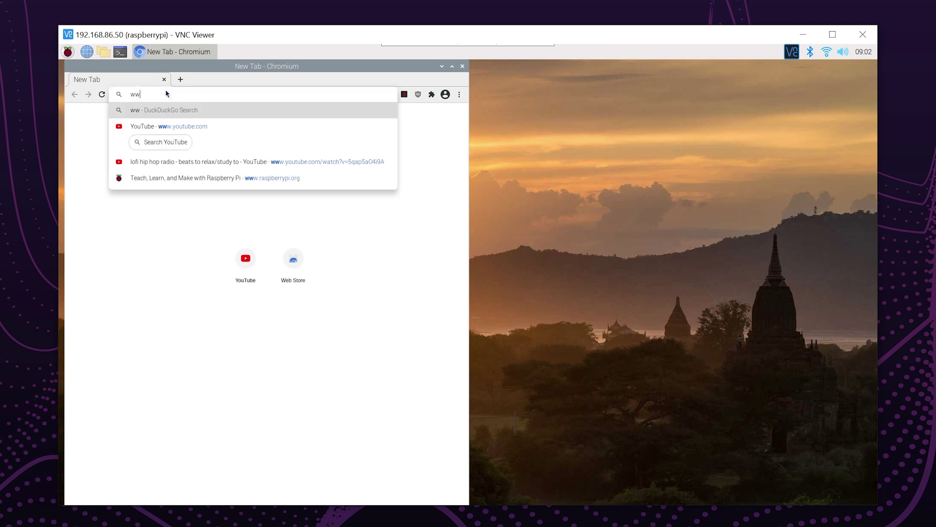
type("w.wik")
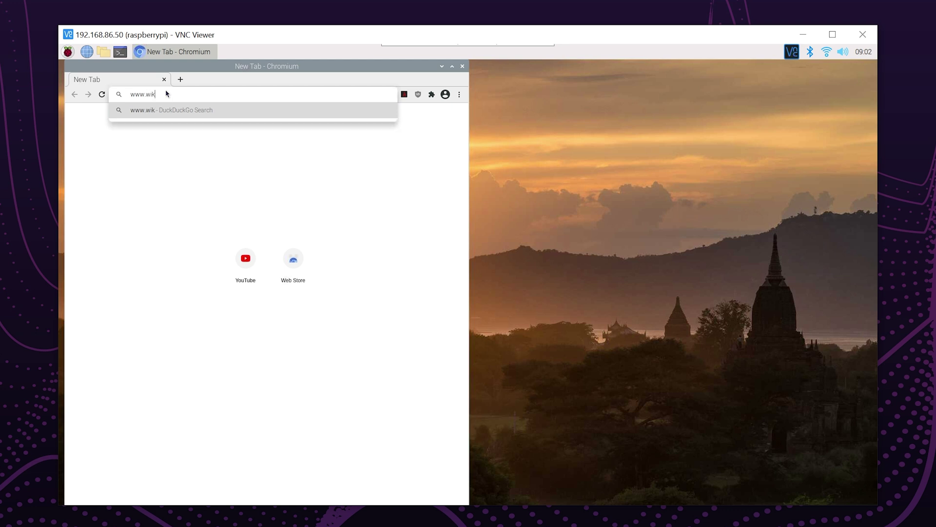
type("ipedia.com")
- Load Wikipedia, search 'raspberry pi' to reach its article, and maximize the browser window
key("Return")
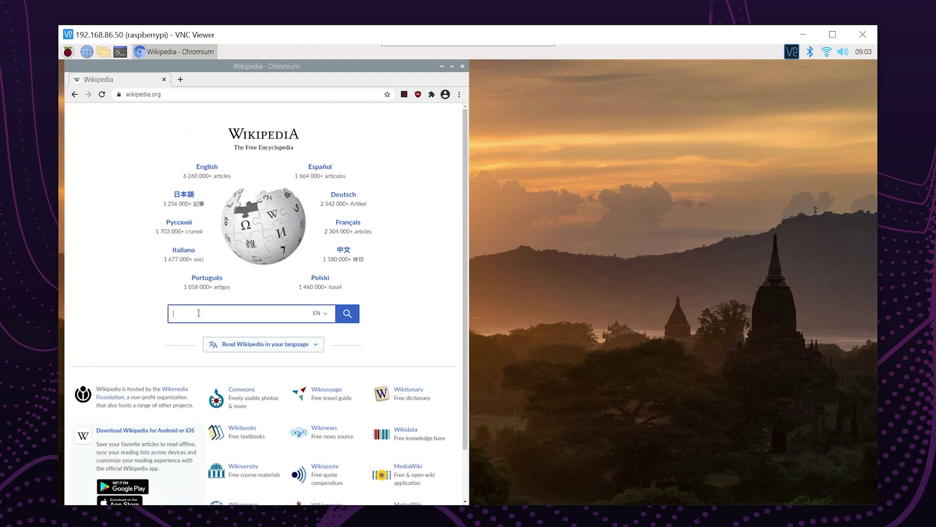
type("raspberry")
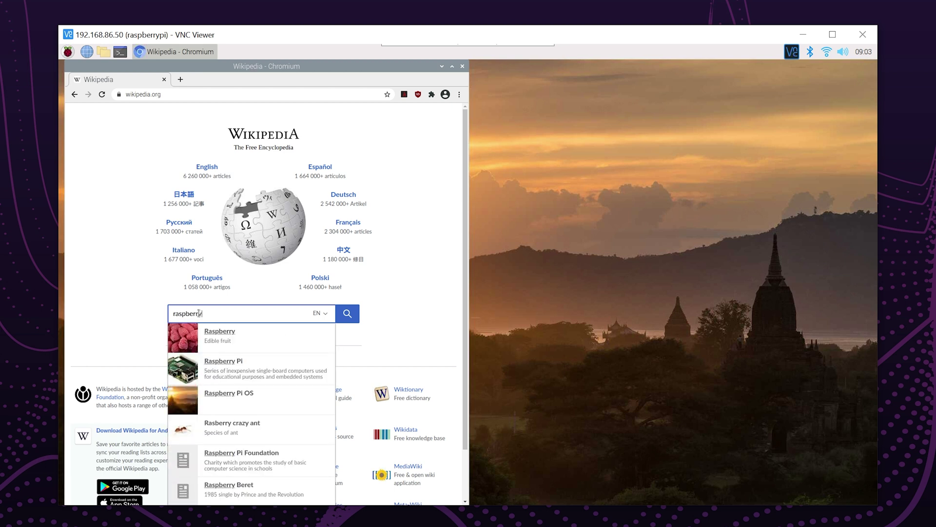
type(" pi")
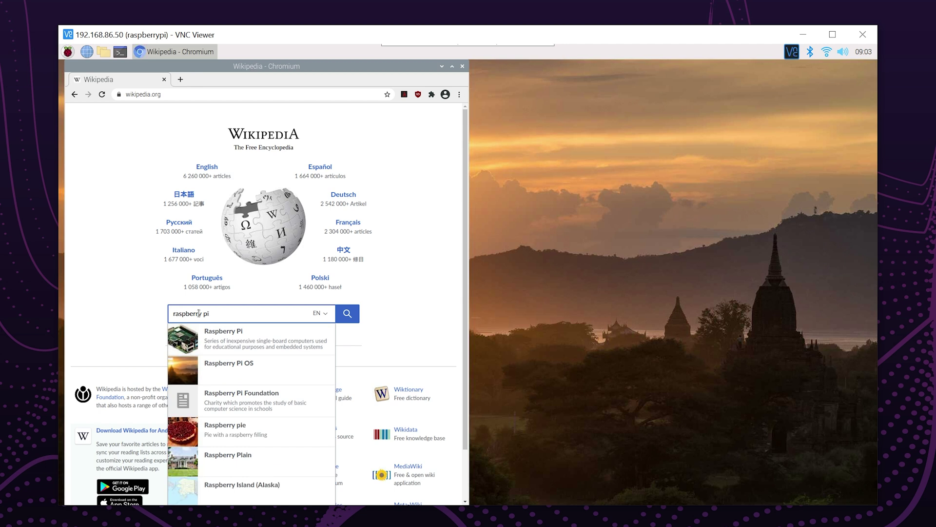
left_click(344, 320)
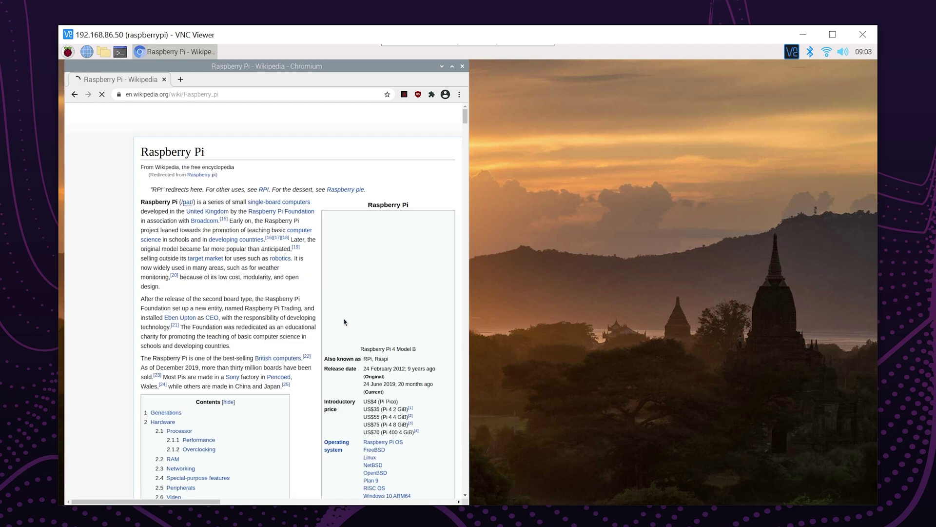
left_click(452, 66)
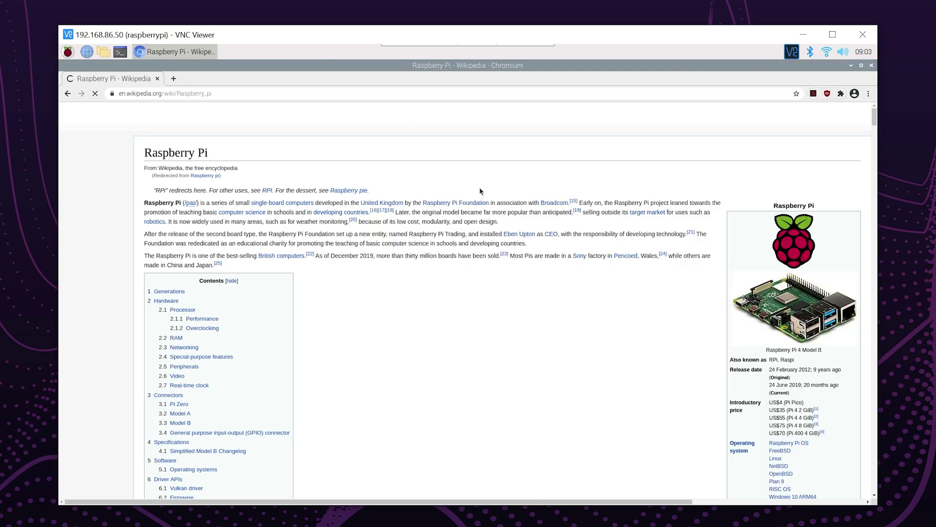